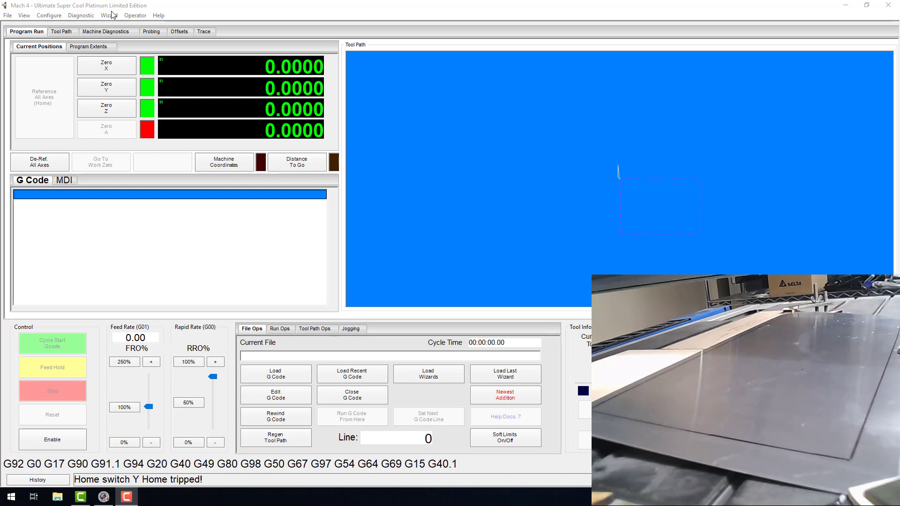
# Step: Load the mcMapSurface wizard from the Wizard > Select Wizard list
pyautogui.click(109, 15)
pyautogui.click(116, 28)
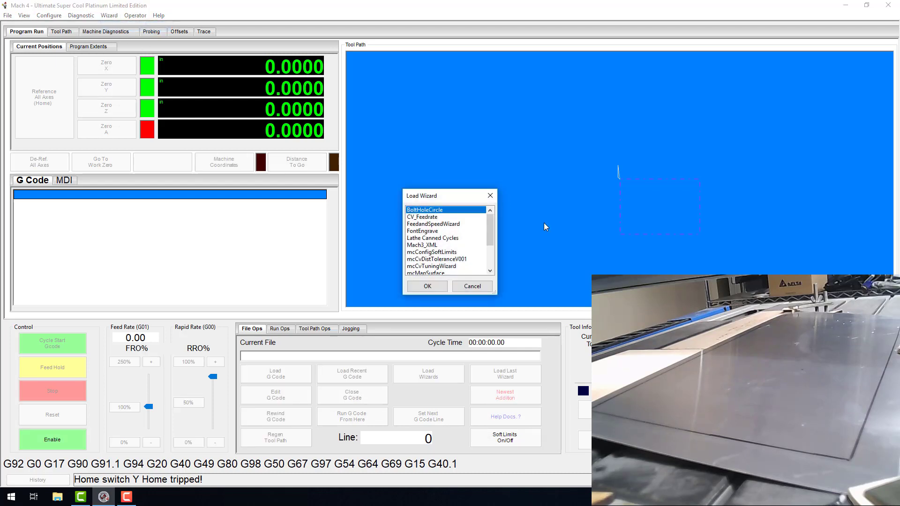
pyautogui.click(425, 273)
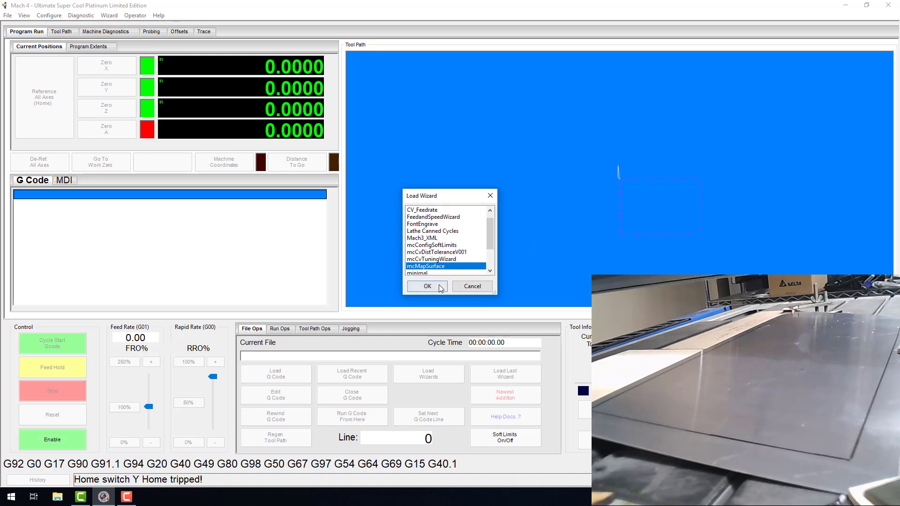
pyautogui.click(426, 286)
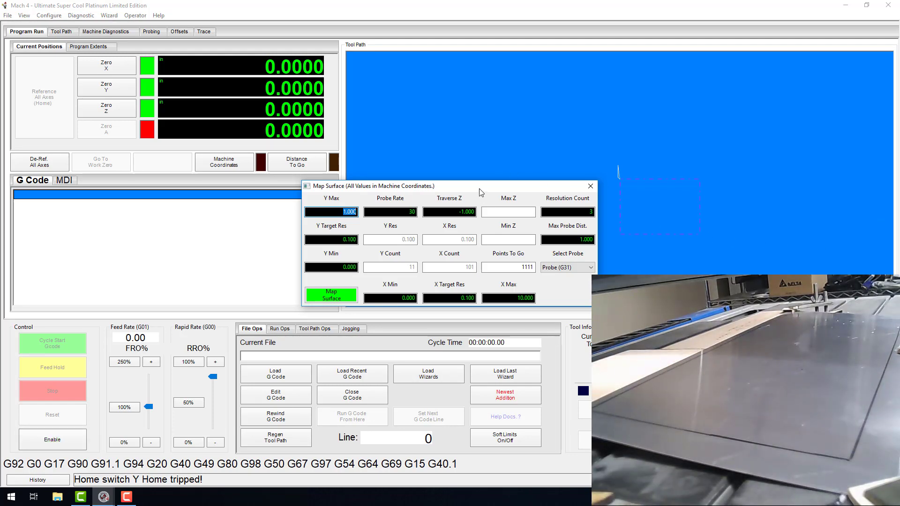
# Step: Jog the probe over the sheet corner to X 2.3210, Y -17.8825, Z -2.0076 at 100% feed
pyautogui.moveTo(469, 189); pyautogui.dragTo(411, 190)
pyautogui.click(359, 330)
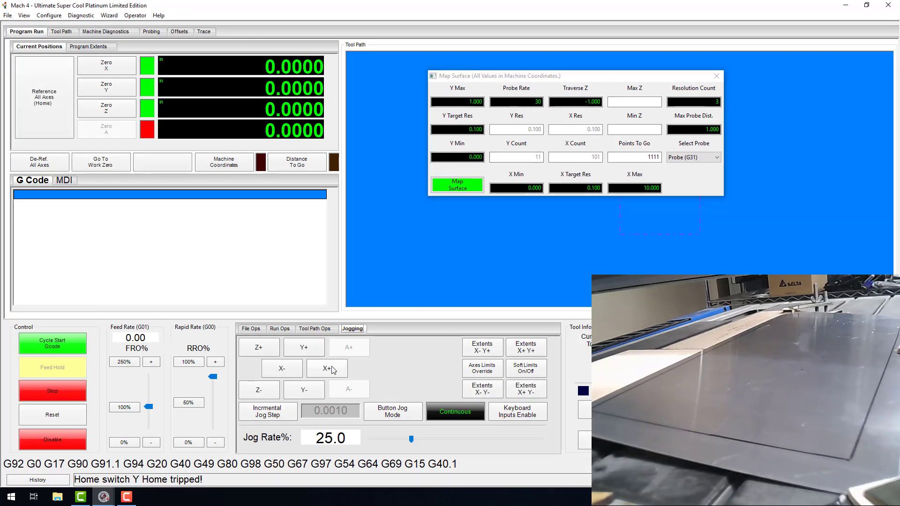
pyautogui.click(135, 411)
pyautogui.click(327, 368)
pyautogui.click(304, 389)
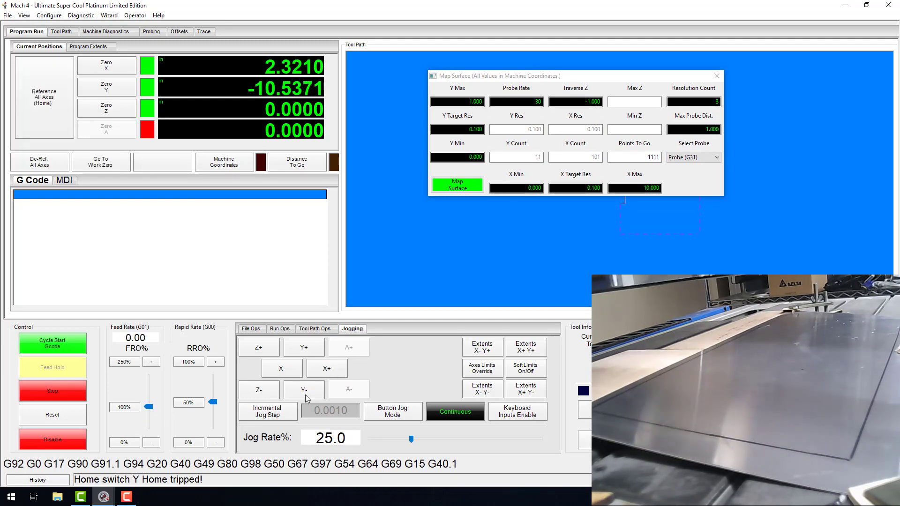
pyautogui.click(306, 396)
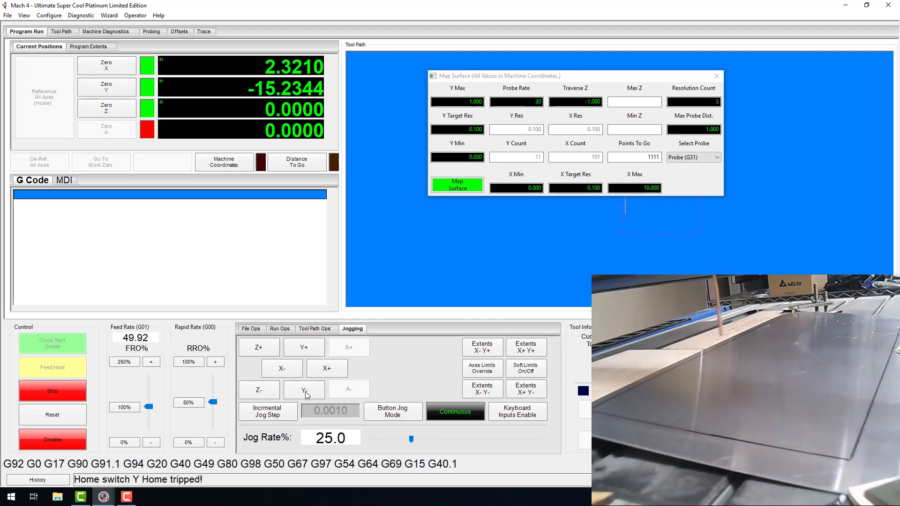
pyautogui.click(266, 397)
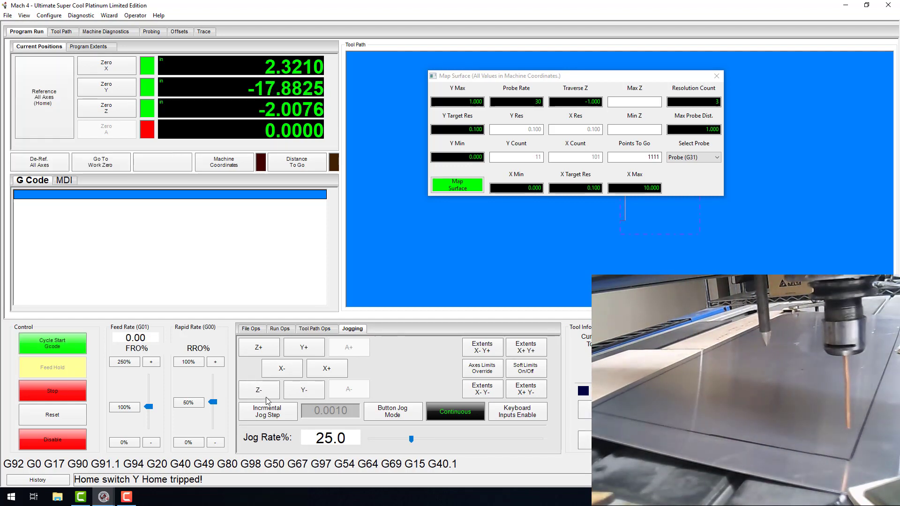
pyautogui.moveTo(487, 76); pyautogui.dragTo(408, 187)
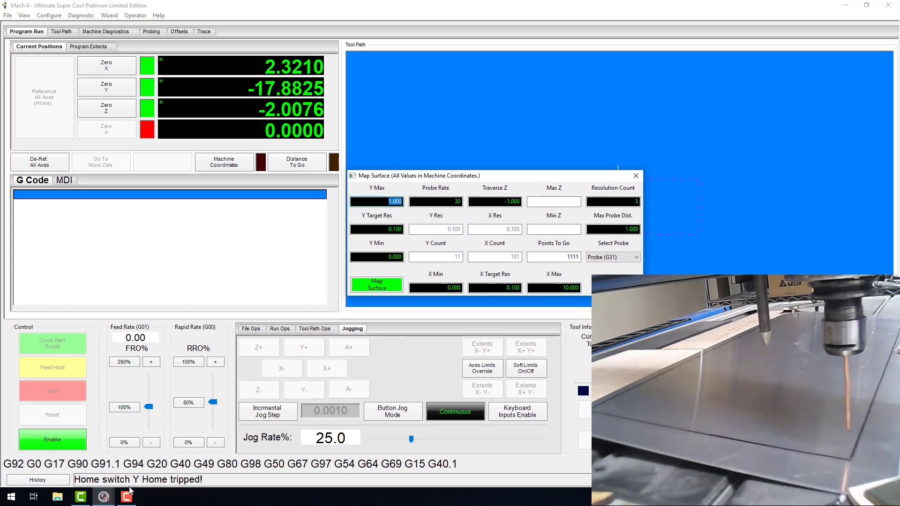
# Step: Set the map's Y range to Y Max -10.650 and Y Min -17.950
pyautogui.write('-10.650')
pyautogui.press('Return')
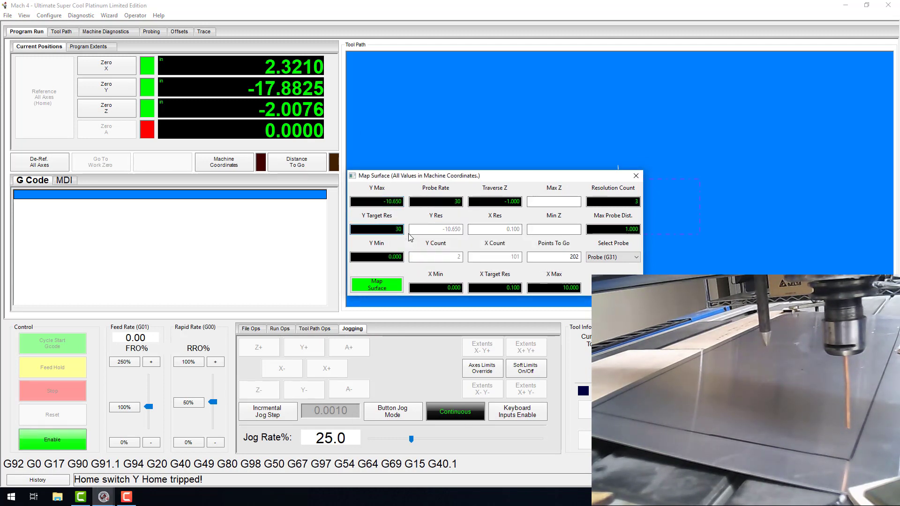
pyautogui.click(389, 257)
pyautogui.write('-17')
pyautogui.press('Delete')
pyautogui.press('Delete')
pyautogui.press('Delete')
pyautogui.press('Delete')
pyautogui.press('Delete')
pyautogui.write('.95')
pyautogui.click(447, 287)
# Step: Set the map's X range from 2.000 to 19.750 with X target resolution 3
pyautogui.write('2')
pyautogui.press('Delete')
pyautogui.click(509, 287)
pyautogui.write('3')
pyautogui.click(572, 285)
pyautogui.write('9')
pyautogui.press('Delete')
# Step: Set max probe distance 4.000 and Y resolution 3, keep Probe (G31), and start mapping
pyautogui.click(609, 229)
pyautogui.write('4')
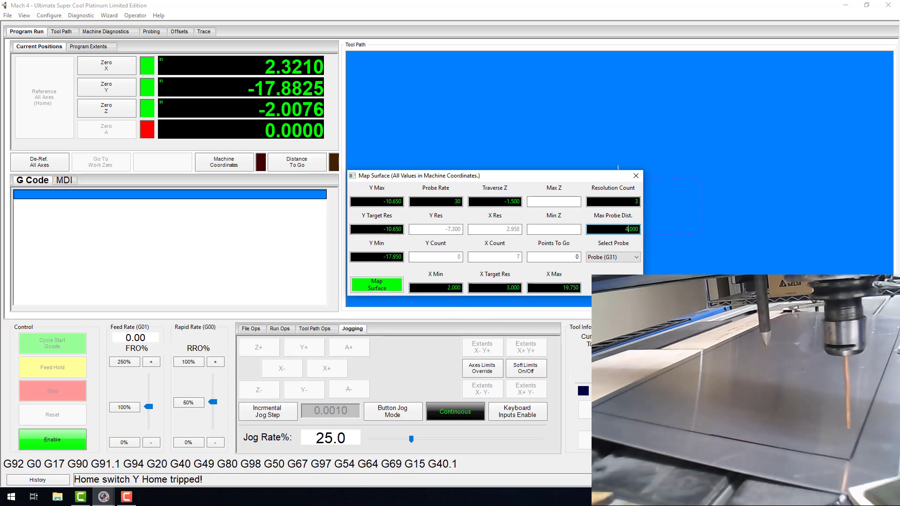
pyautogui.press('Return')
pyautogui.click(398, 229)
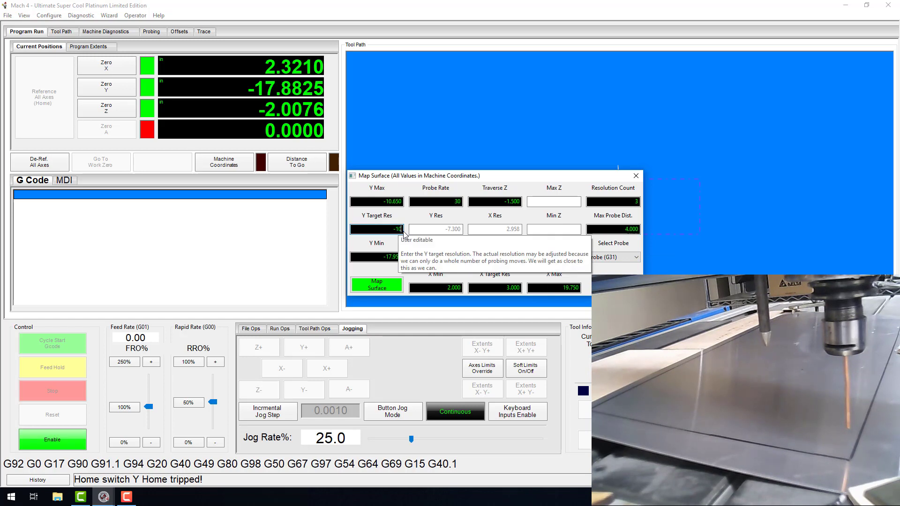
pyautogui.write('3')
pyautogui.press('Return')
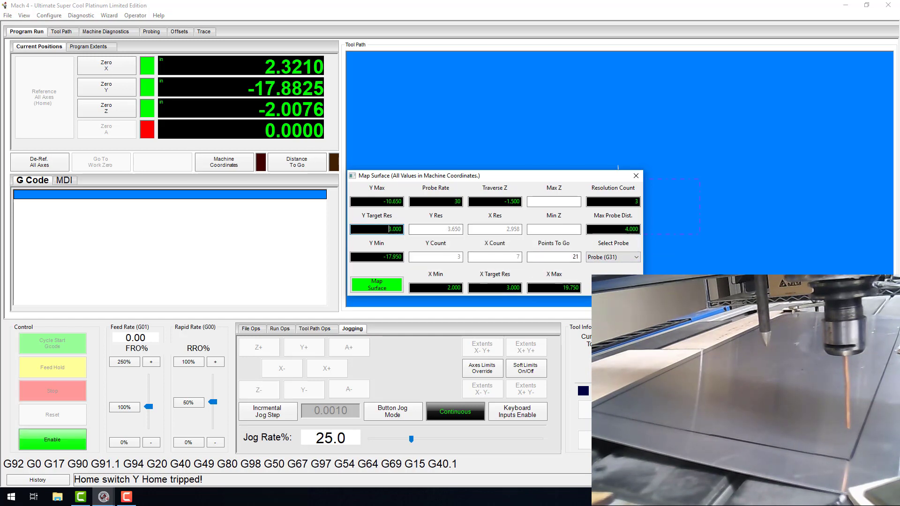
pyautogui.click(613, 256)
pyautogui.click(609, 265)
pyautogui.click(377, 285)
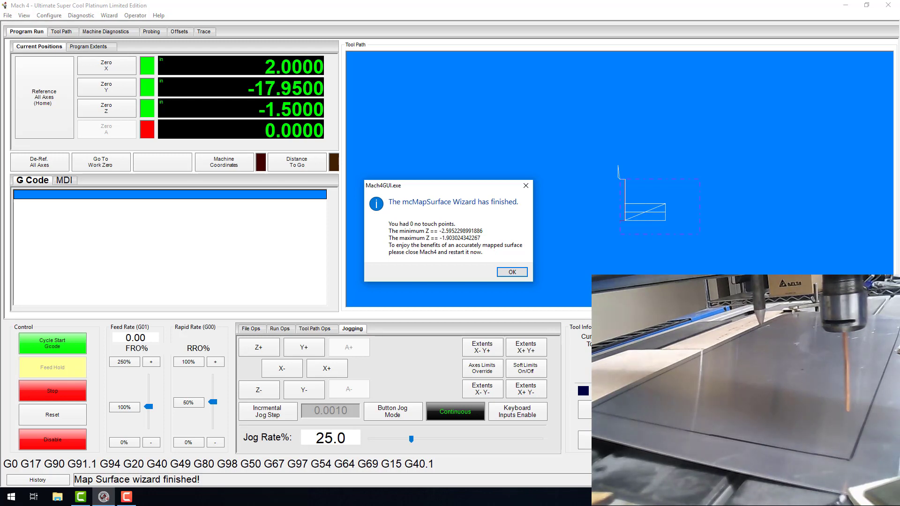
# Step: Dismiss the mcMapSurface finished message with Enter
pyautogui.press('Return')
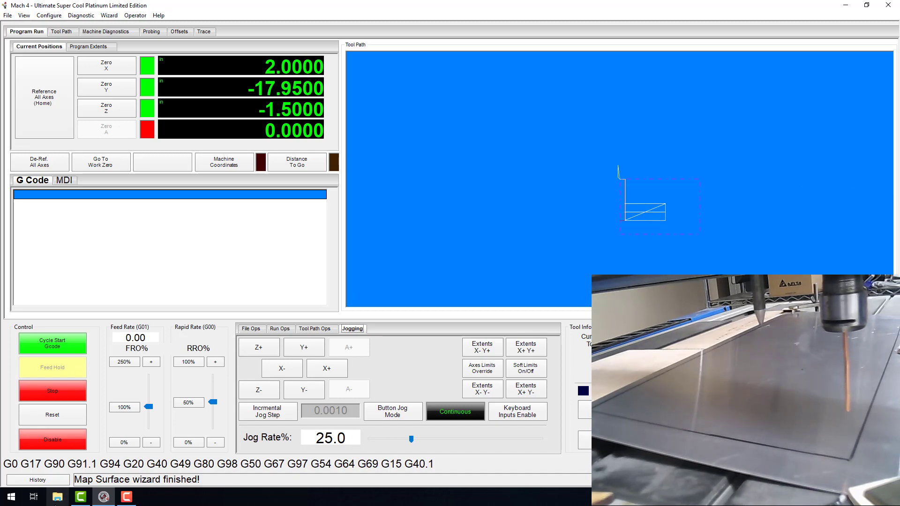
# Step: Browse File Explorer to C:\Mach4Hobby\Profiles\Blue_Router
pyautogui.click(57, 497)
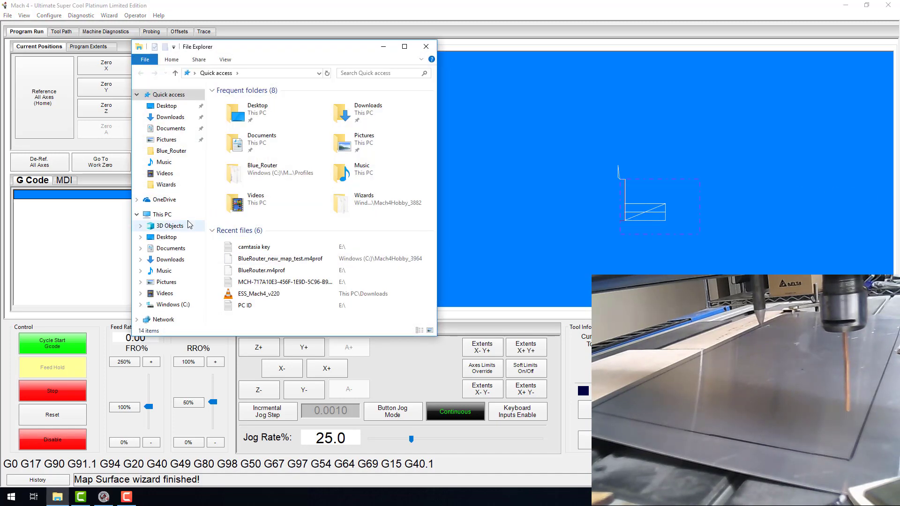
pyautogui.click(166, 304)
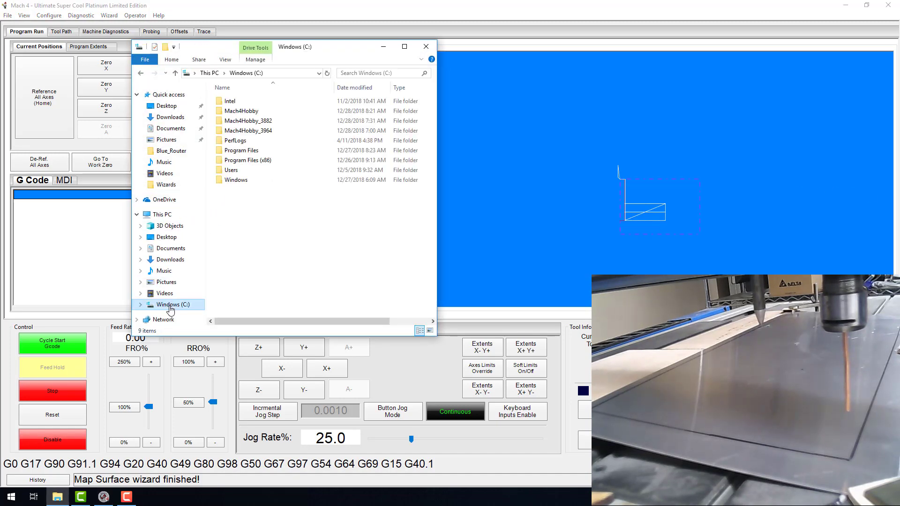
pyautogui.doubleClick(252, 114)
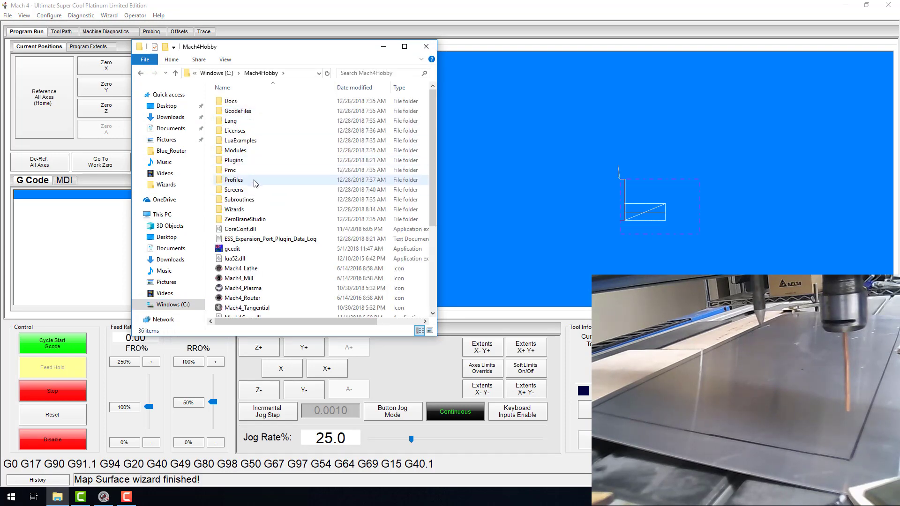
pyautogui.doubleClick(255, 182)
pyautogui.click(260, 106)
pyautogui.doubleClick(260, 106)
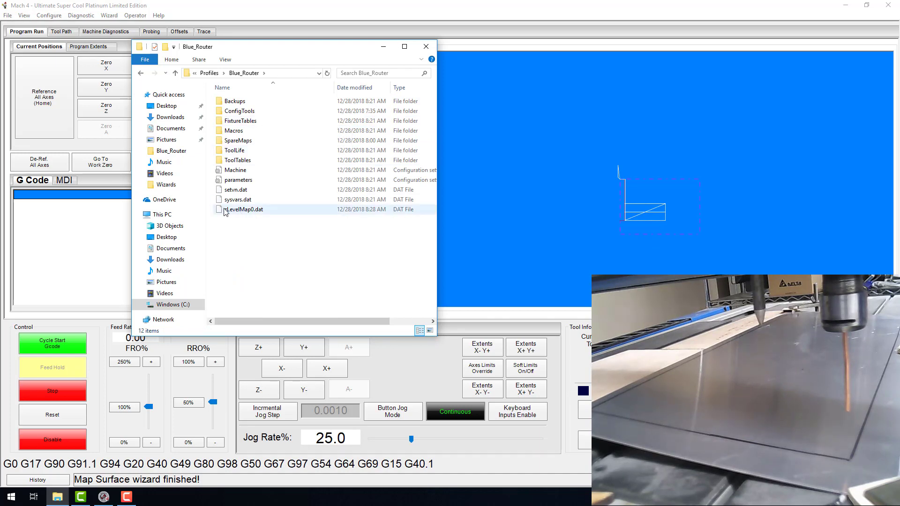
# Step: Check that zLevelMap0.dat (172 bytes) is in the Blue_Router folder, changing nothing
pyautogui.click(279, 214)
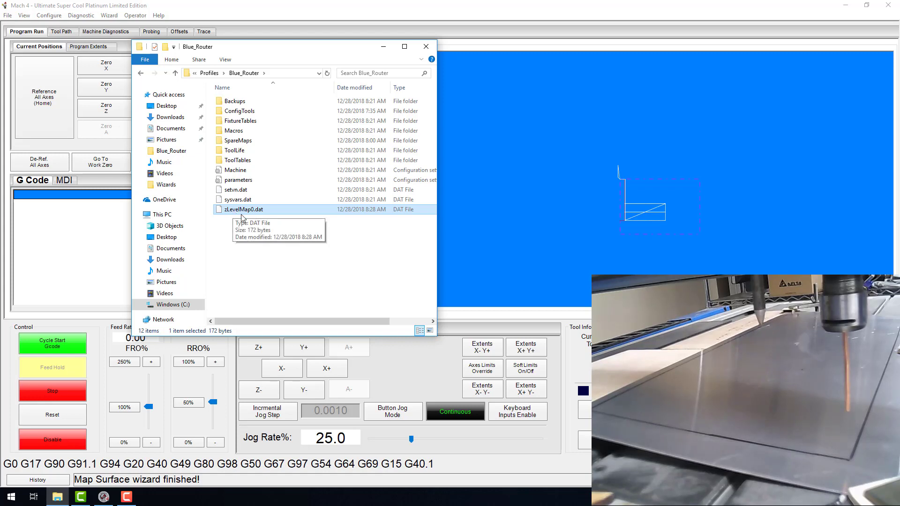
pyautogui.click(256, 143)
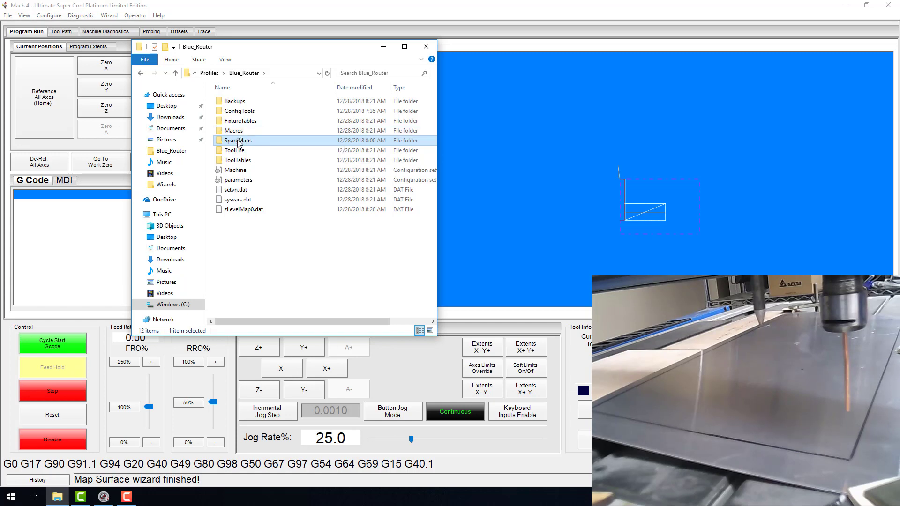
pyautogui.click(241, 211)
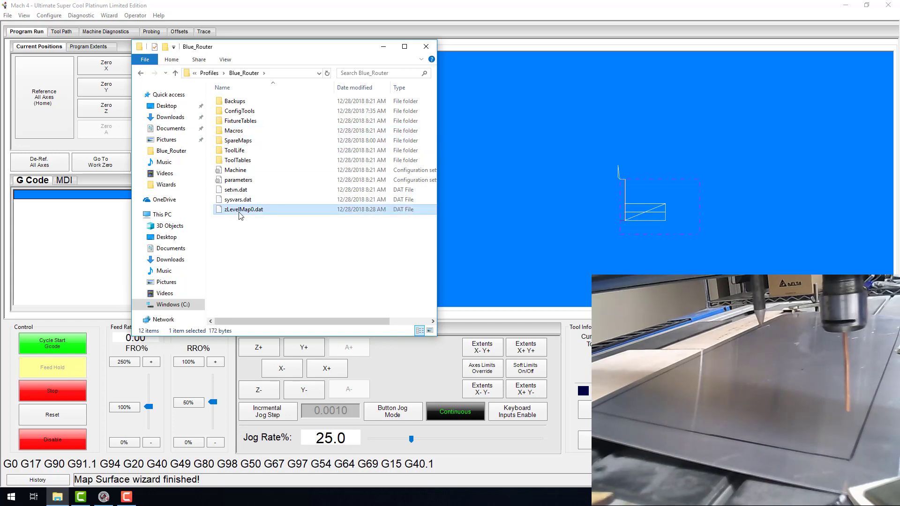
pyautogui.rightClick(241, 212)
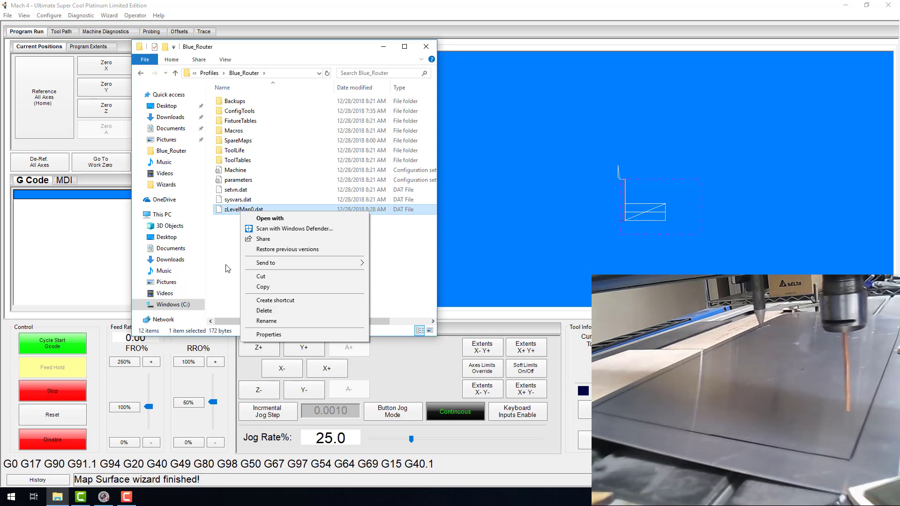
pyautogui.click(288, 239)
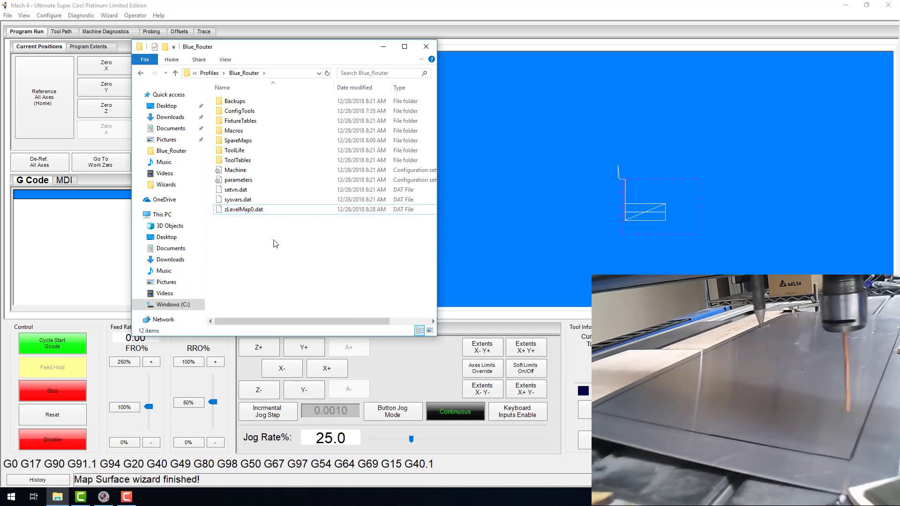
# Step: Close File Explorer and open Configure > Plugins > Surface Map
pyautogui.click(426, 46)
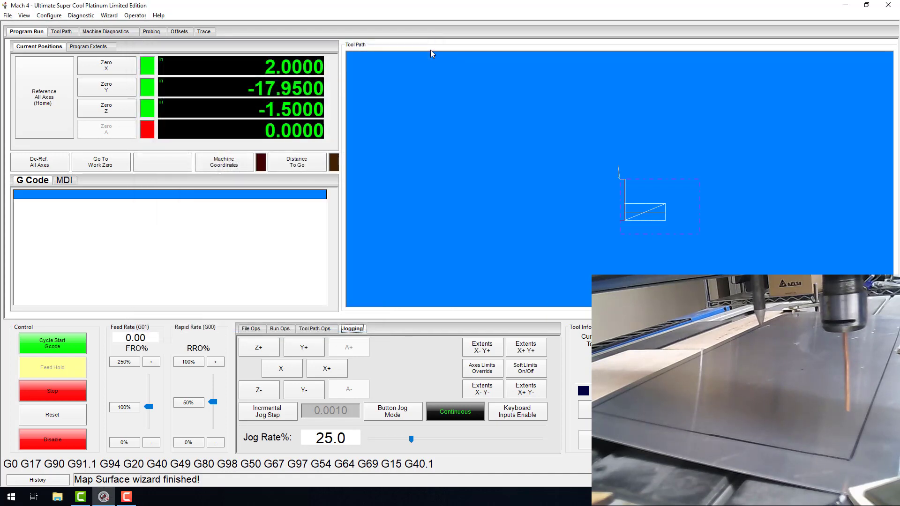
pyautogui.click(56, 18)
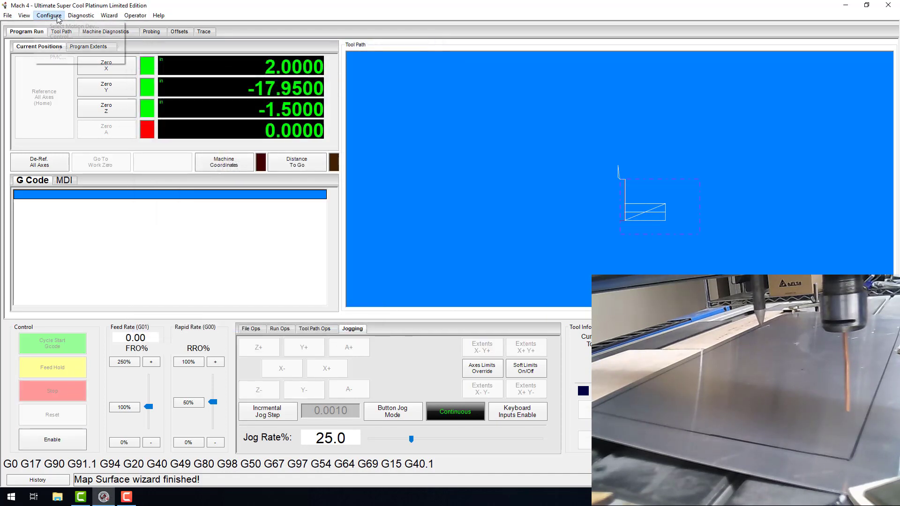
pyautogui.moveTo(74, 47)
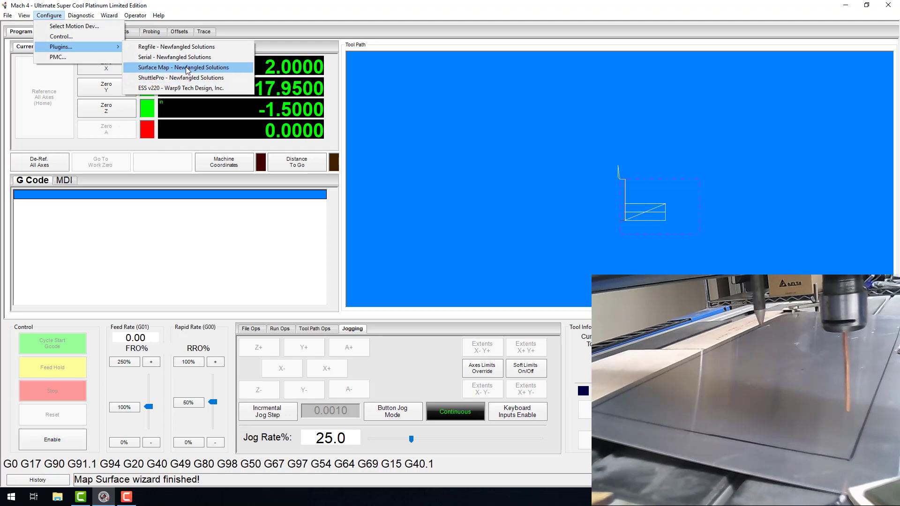
pyautogui.click(187, 68)
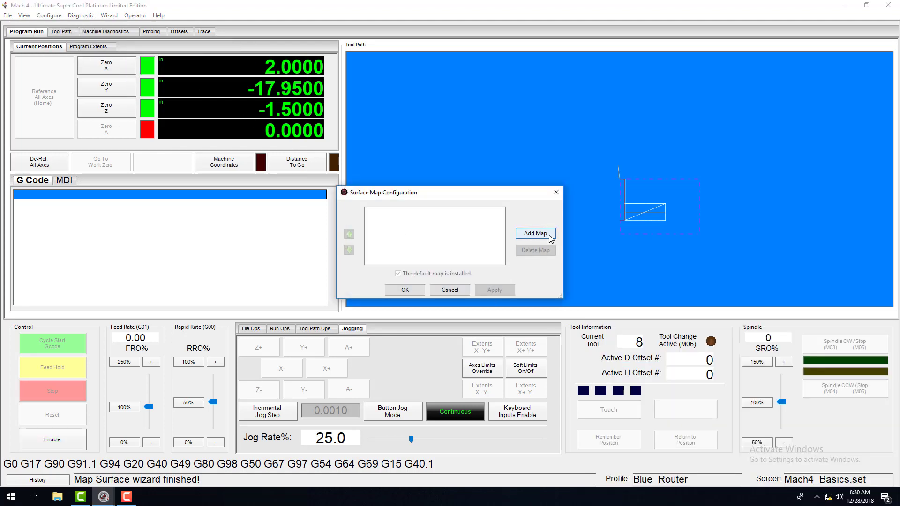
# Step: Add Profiles\Blue_Router\zLevelMap0.dat as a surface map and apply it
pyautogui.click(549, 235)
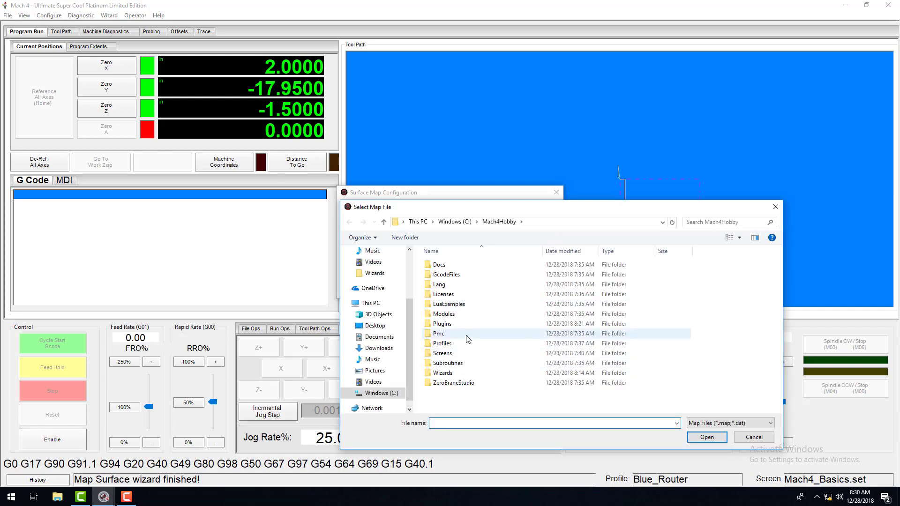
pyautogui.click(458, 345)
pyautogui.doubleClick(458, 344)
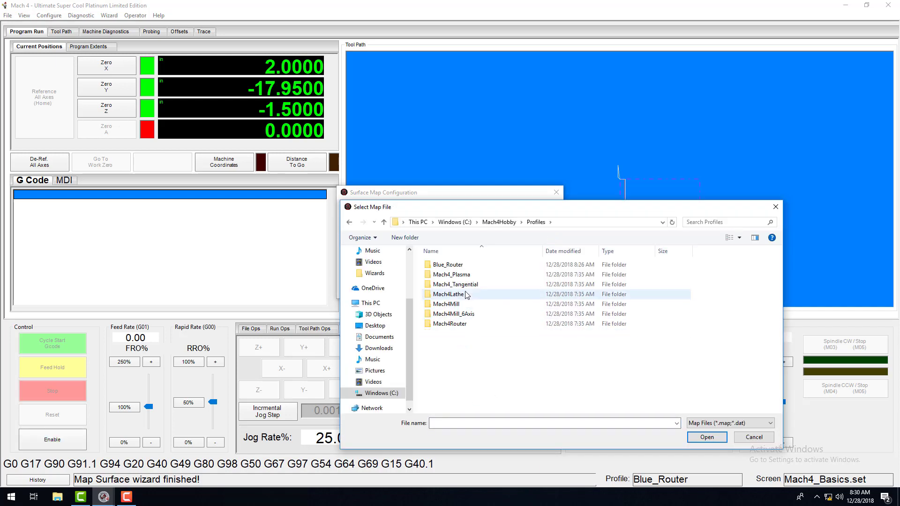
pyautogui.doubleClick(462, 263)
pyautogui.click(464, 354)
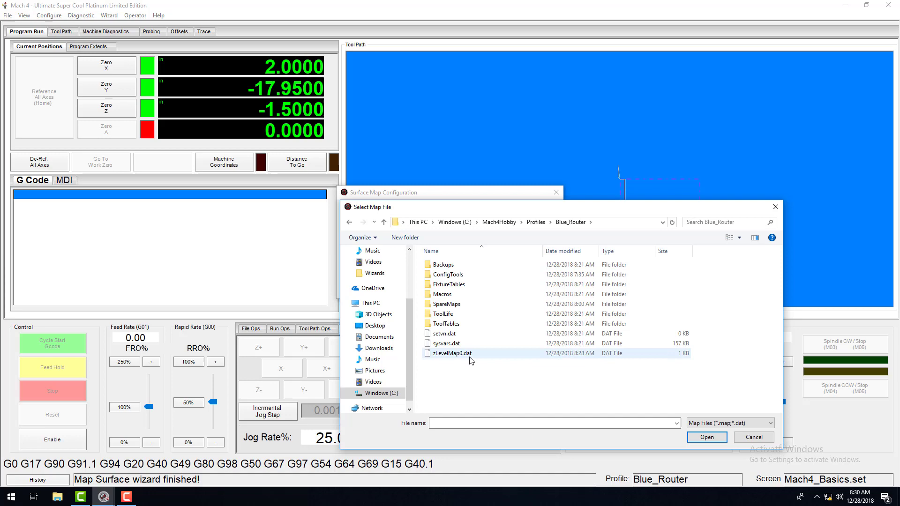
pyautogui.click(707, 438)
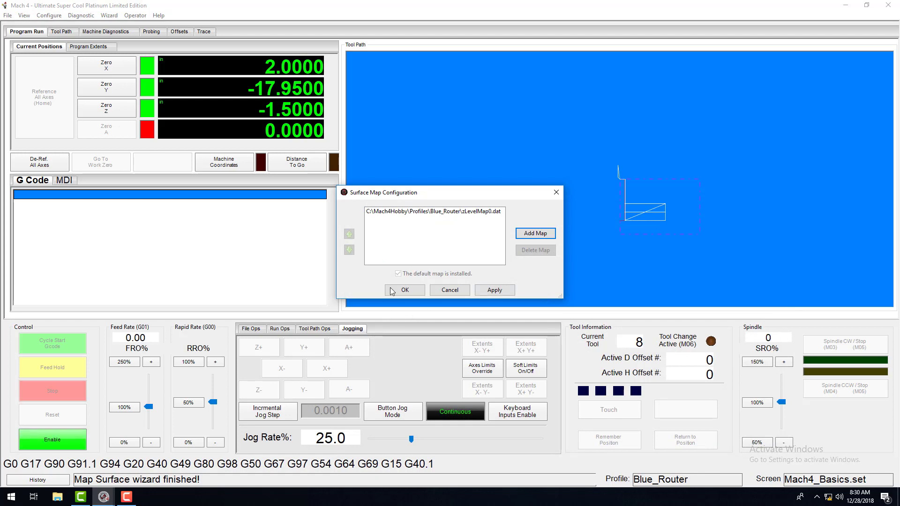
pyautogui.click(500, 289)
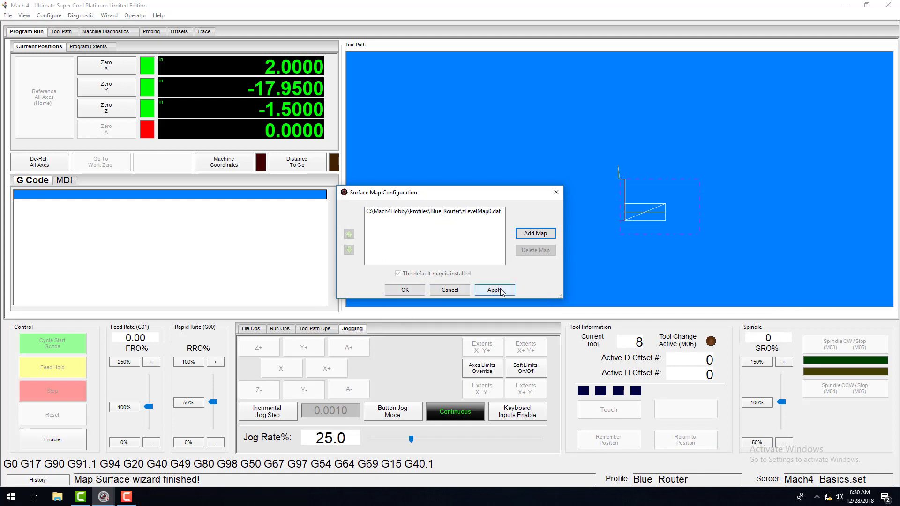
# Step: Run the MDI move G13 I1 P.125 F120, jog Y+ and Y-, then run it again
pyautogui.click(404, 290)
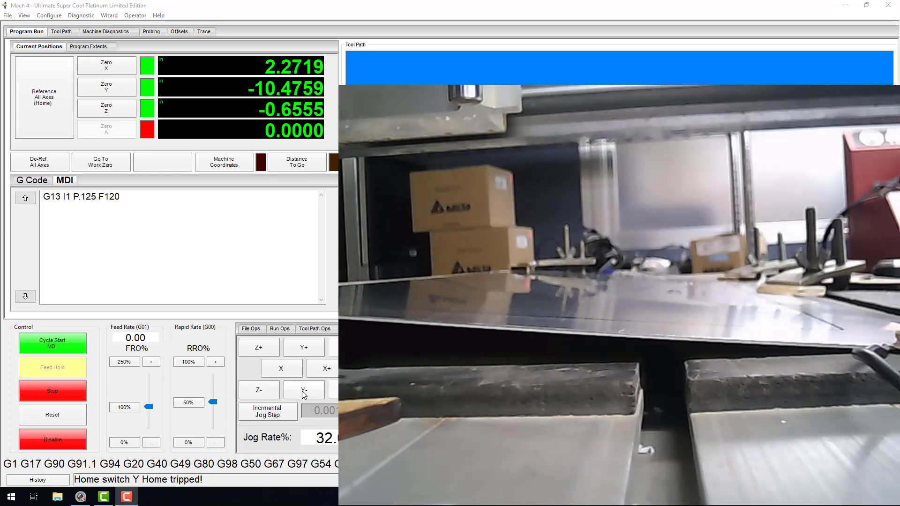
pyautogui.hotkey('alt', 'r')
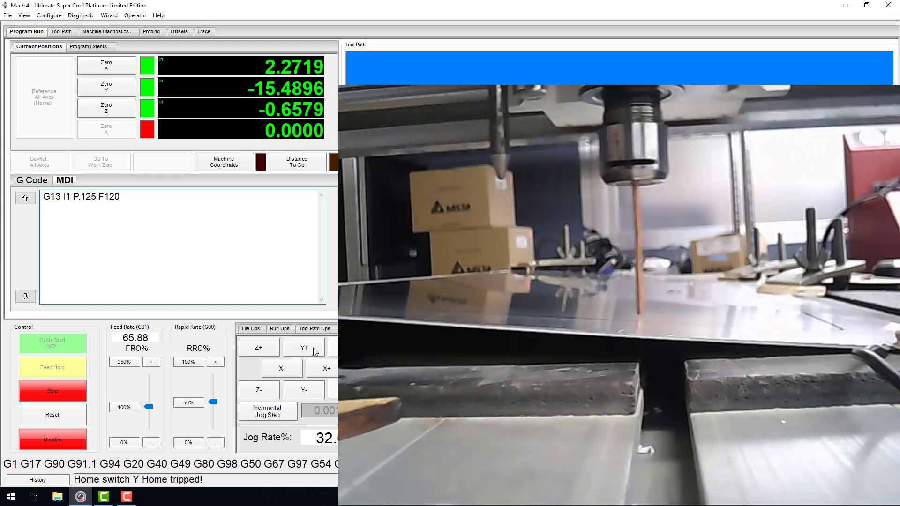
pyautogui.moveTo(315, 351); pyautogui.dragTo(333, 361)
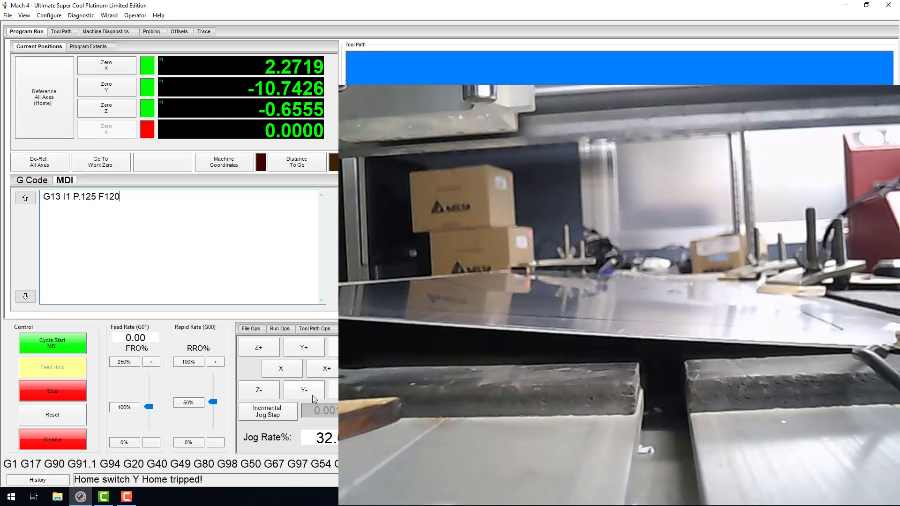
pyautogui.moveTo(312, 395); pyautogui.dragTo(327, 372)
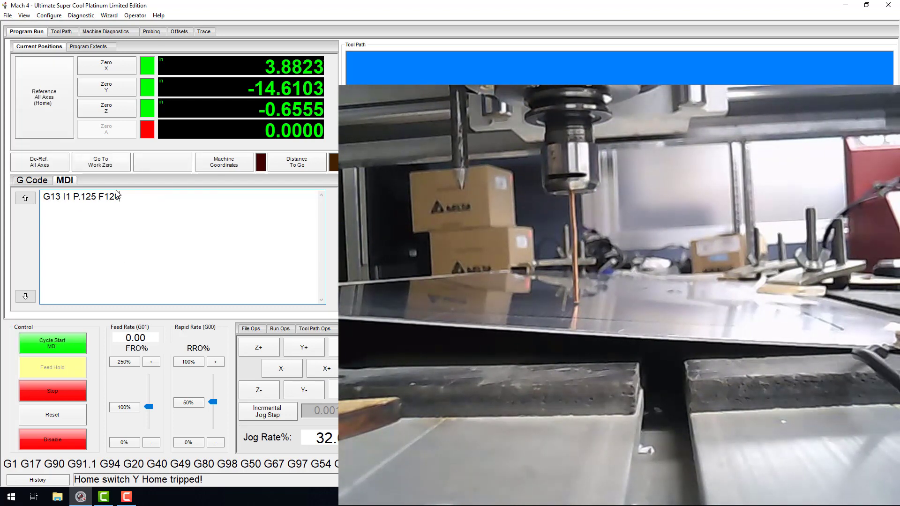
pyautogui.click(41, 344)
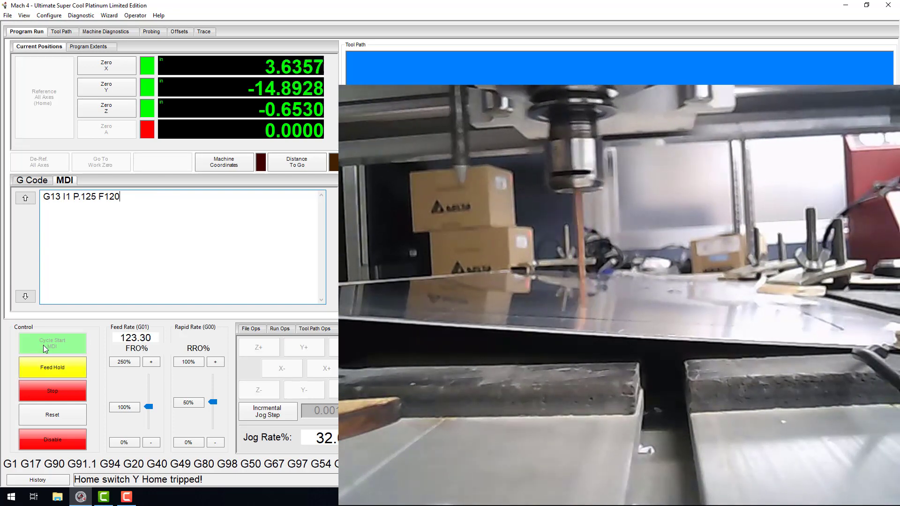